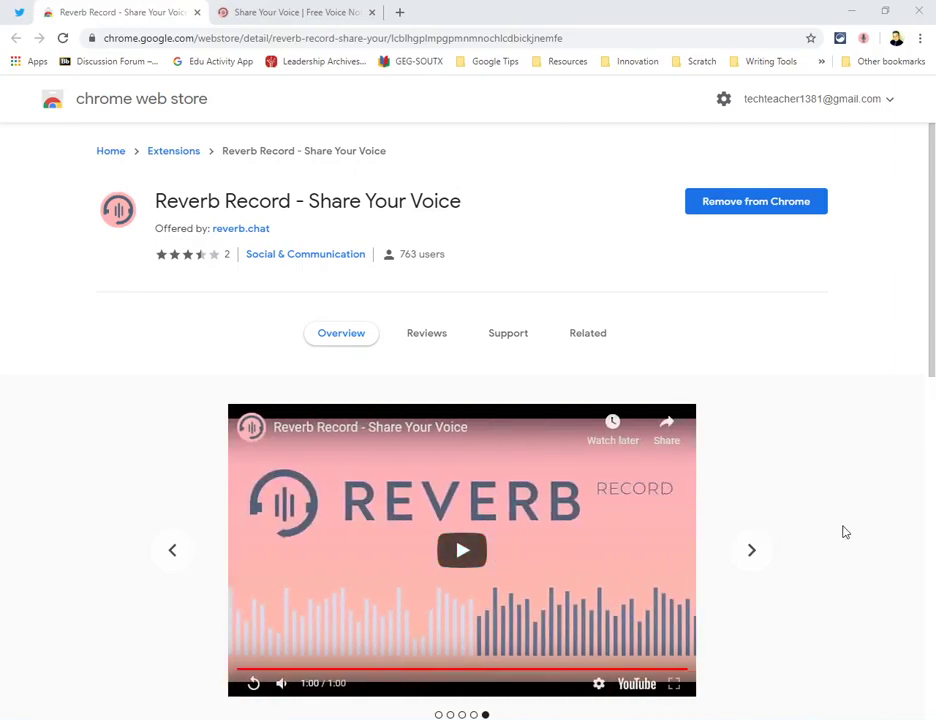
Switch from the extension's store page to the Reverb recorder page and record a voice note about 16 seconds long.
{"action": "scroll", "coordinate": [844, 532], "scroll_direction": "down", "scroll_amount": 6}
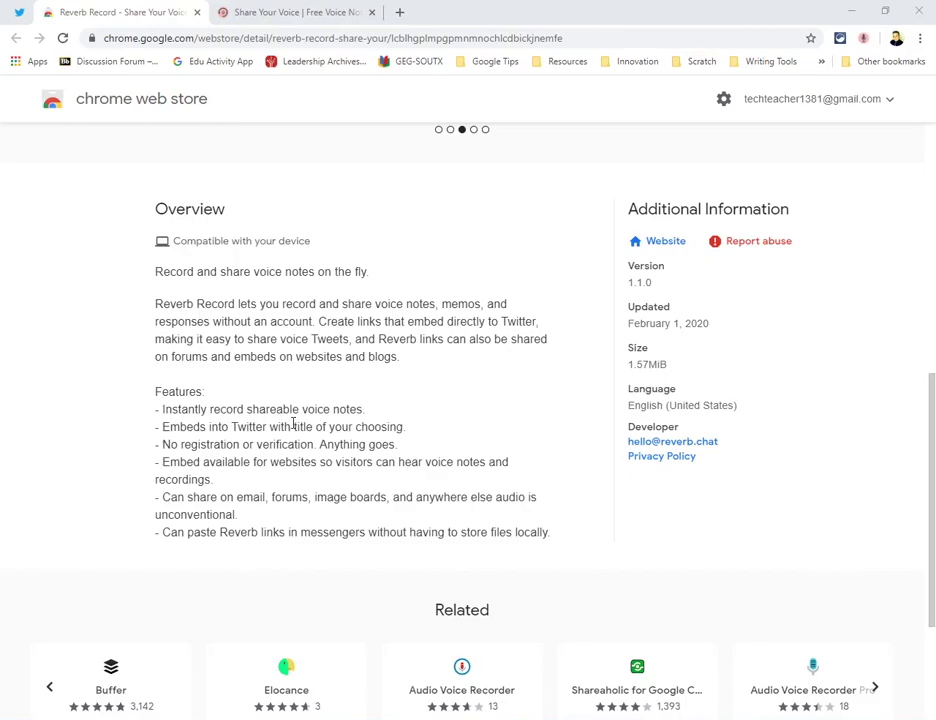
{"action": "scroll", "coordinate": [293, 424], "scroll_direction": "up", "scroll_amount": 6}
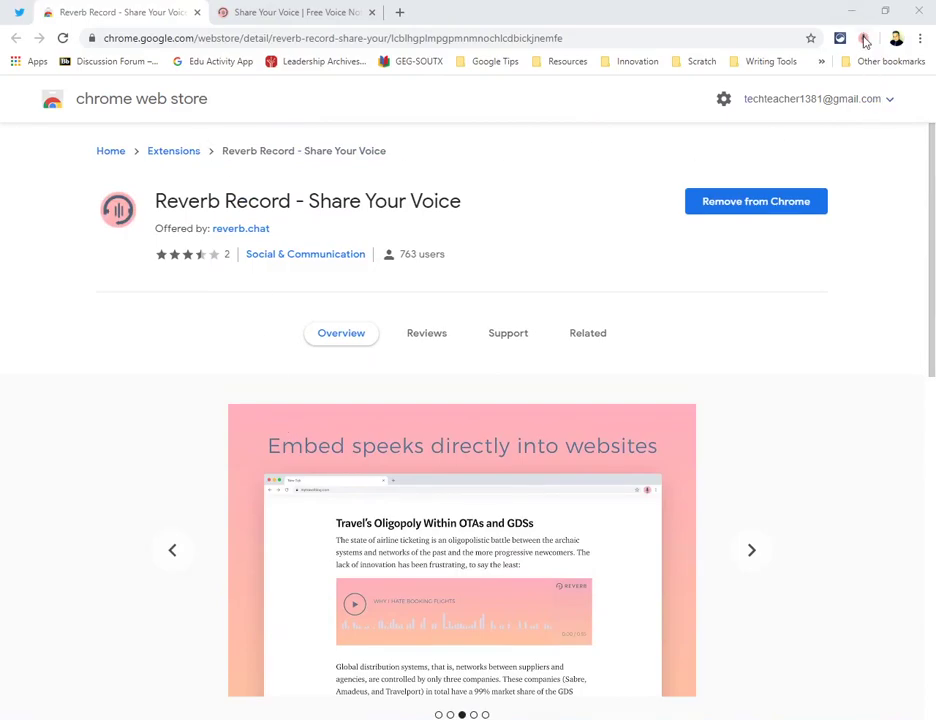
{"action": "left_click", "coordinate": [318, 18]}
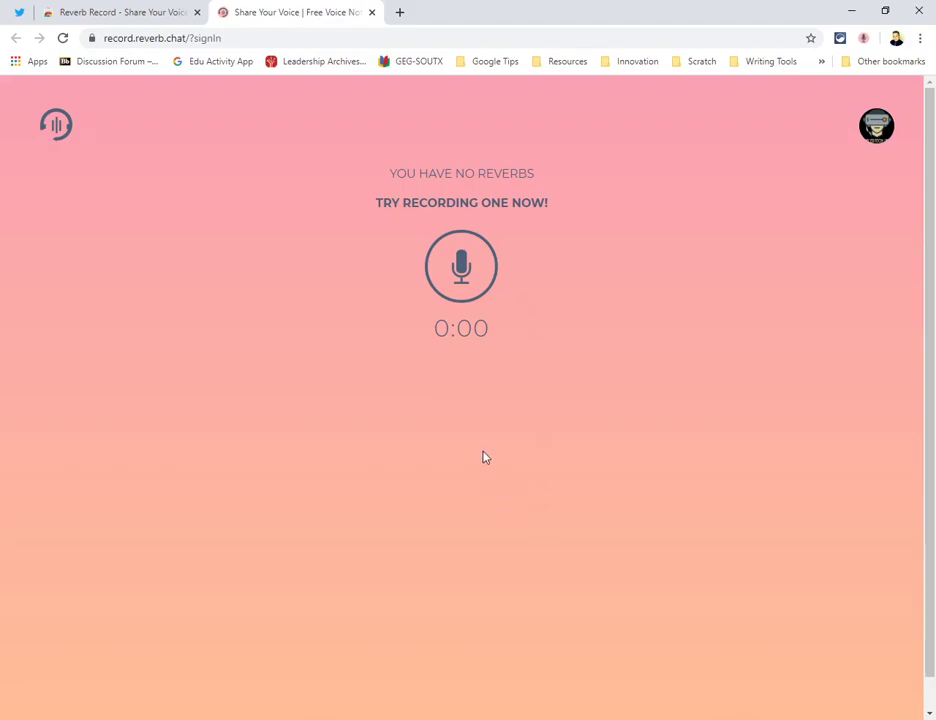
{"action": "left_click", "coordinate": [467, 301]}
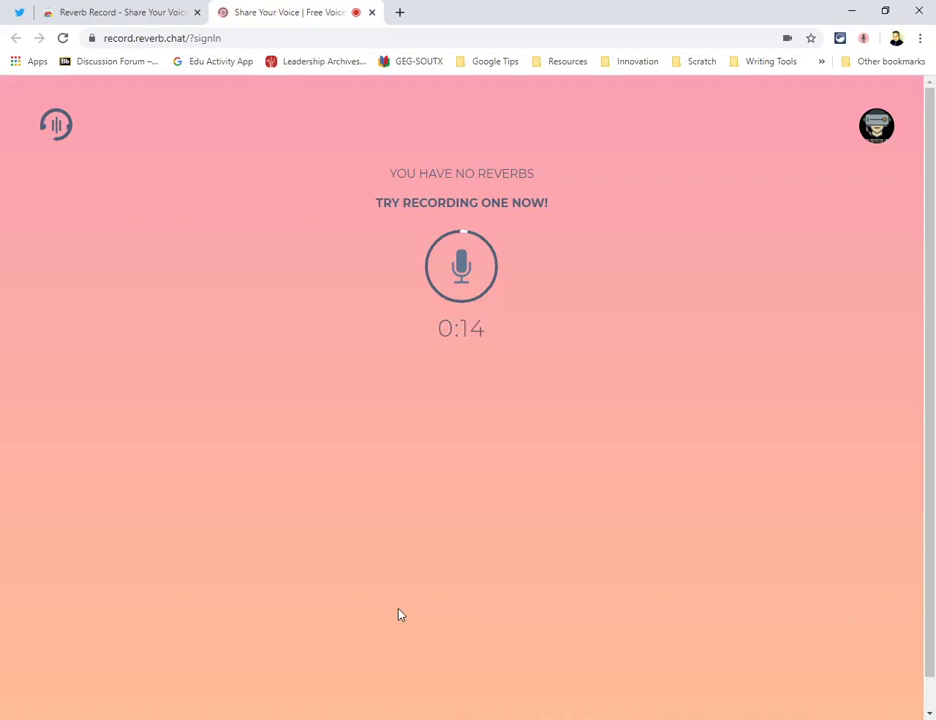
{"action": "left_click", "coordinate": [461, 275]}
Title the new voice note "demo" and save it.
{"action": "left_click", "coordinate": [338, 384]}
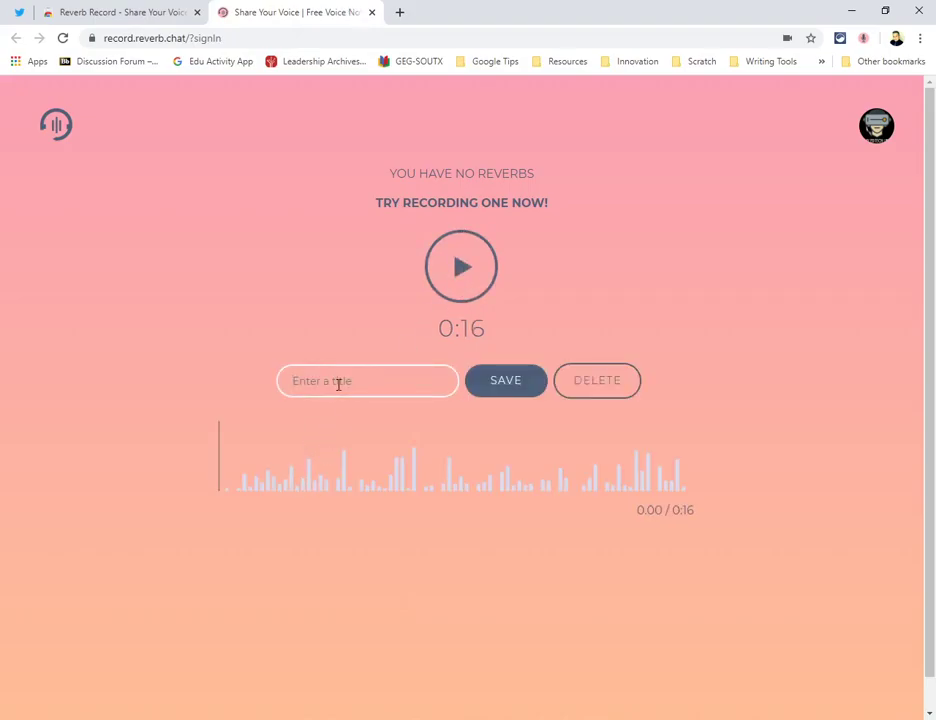
{"action": "type", "text": "demo"}
{"action": "left_click", "coordinate": [501, 389]}
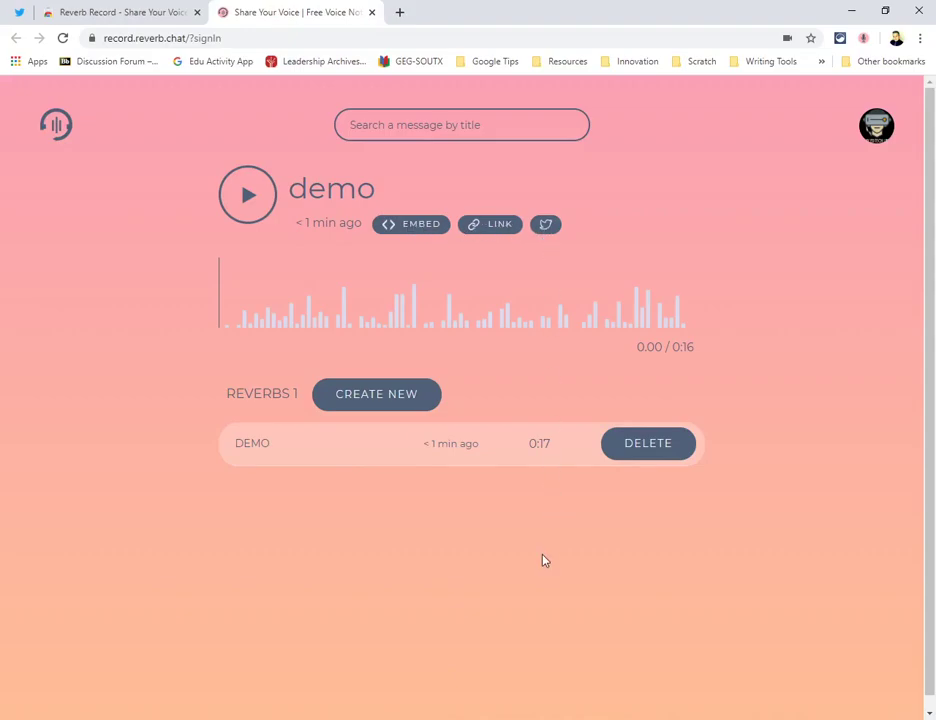
Copy the demo note's embed code and insert it as an embed on the untitled Google Sites page.
{"action": "left_click", "coordinate": [407, 225]}
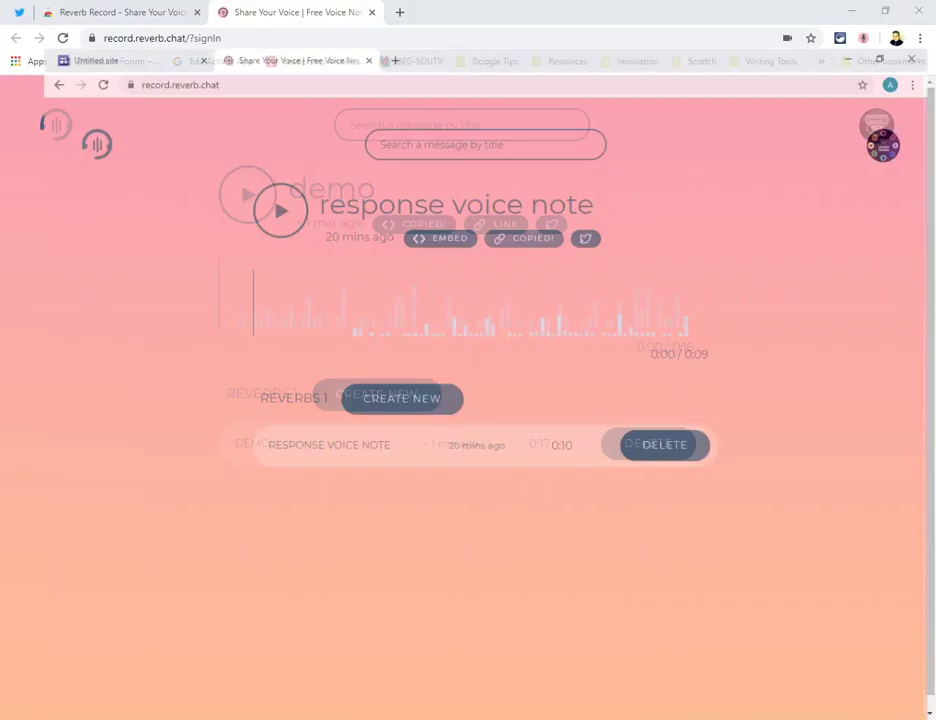
{"action": "left_click", "coordinate": [22, 10]}
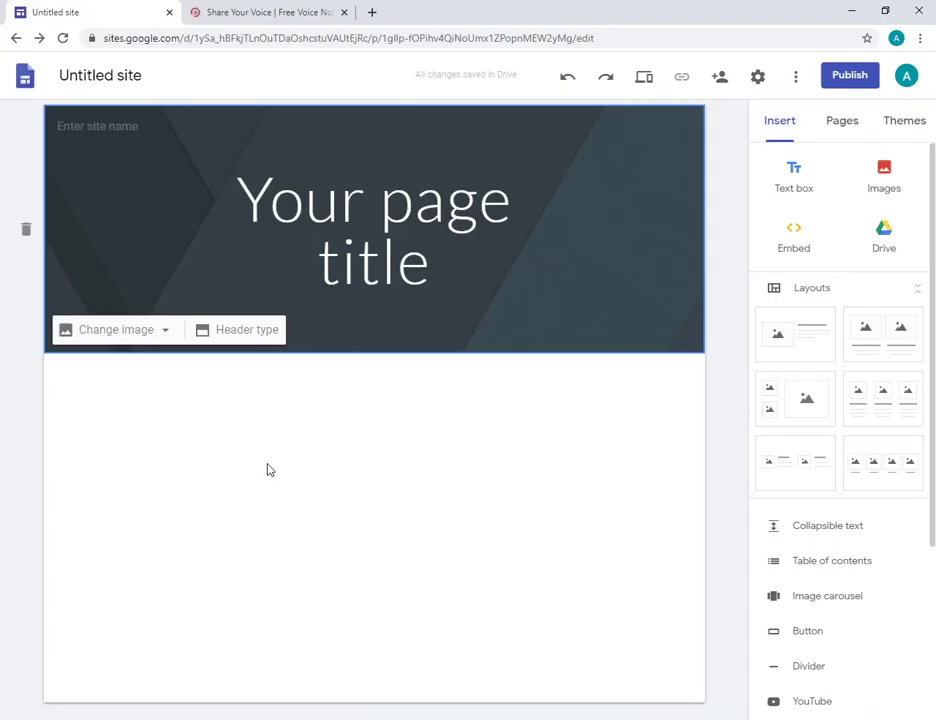
{"action": "left_click", "coordinate": [794, 240]}
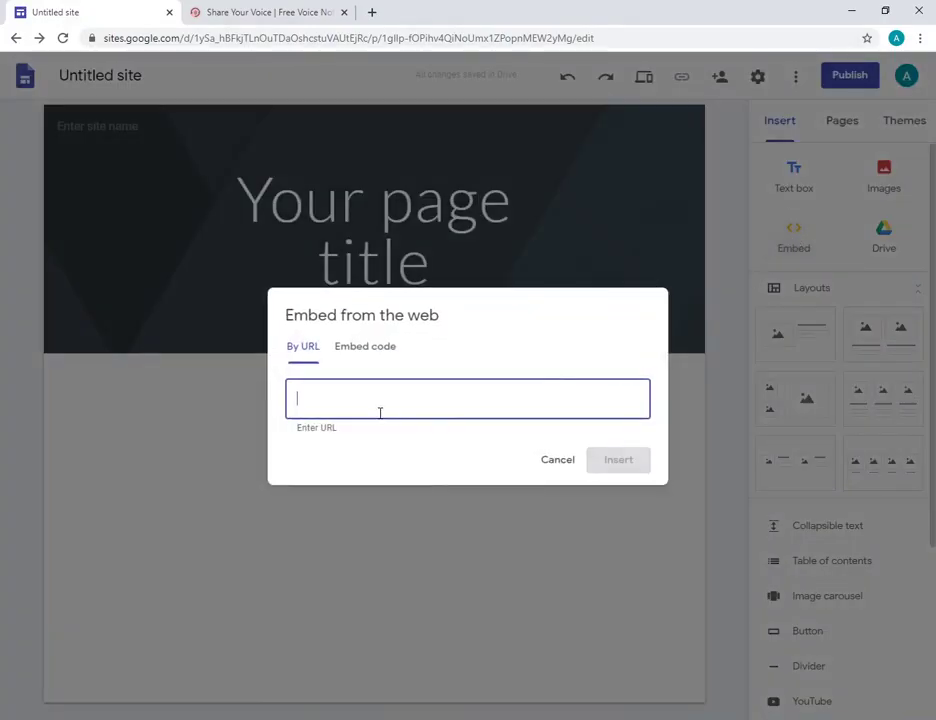
{"action": "left_click", "coordinate": [366, 345]}
{"action": "key", "text": "ctrl+v"}
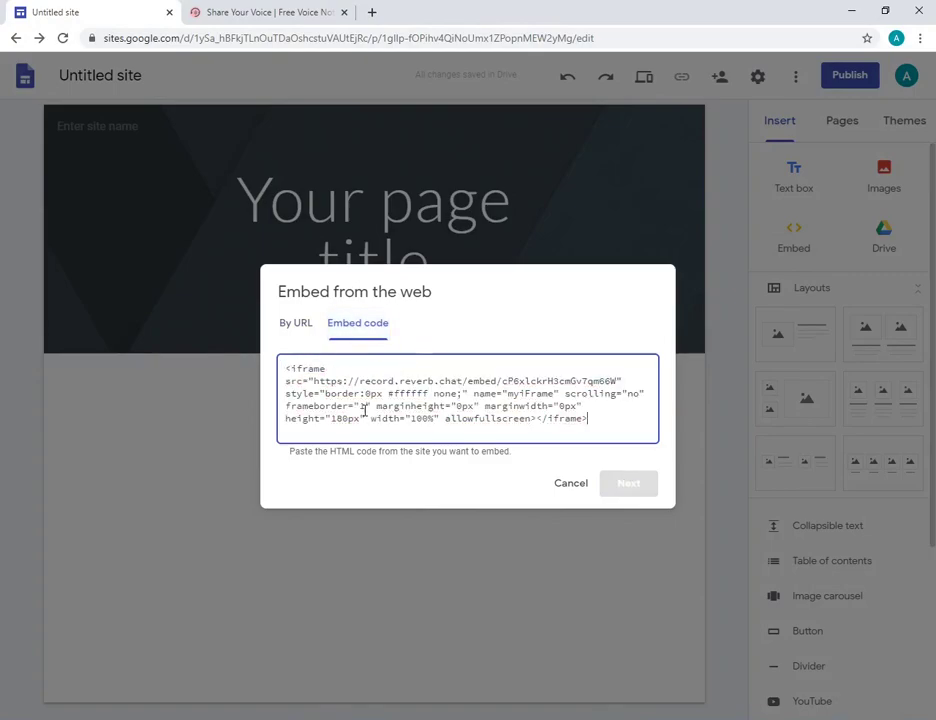
{"action": "left_click", "coordinate": [630, 485]}
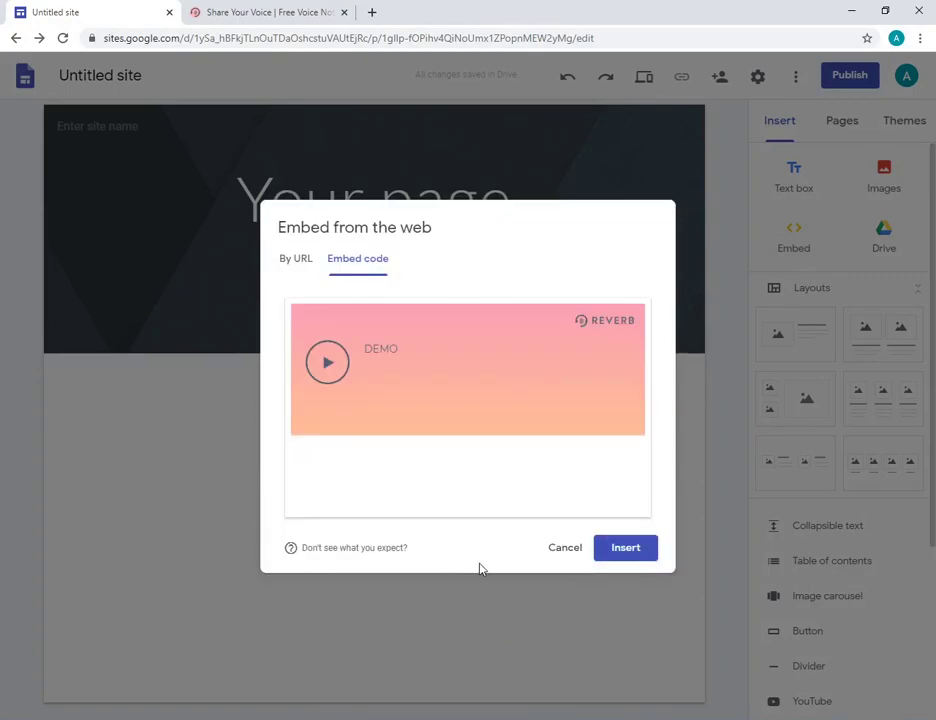
{"action": "left_click", "coordinate": [626, 555]}
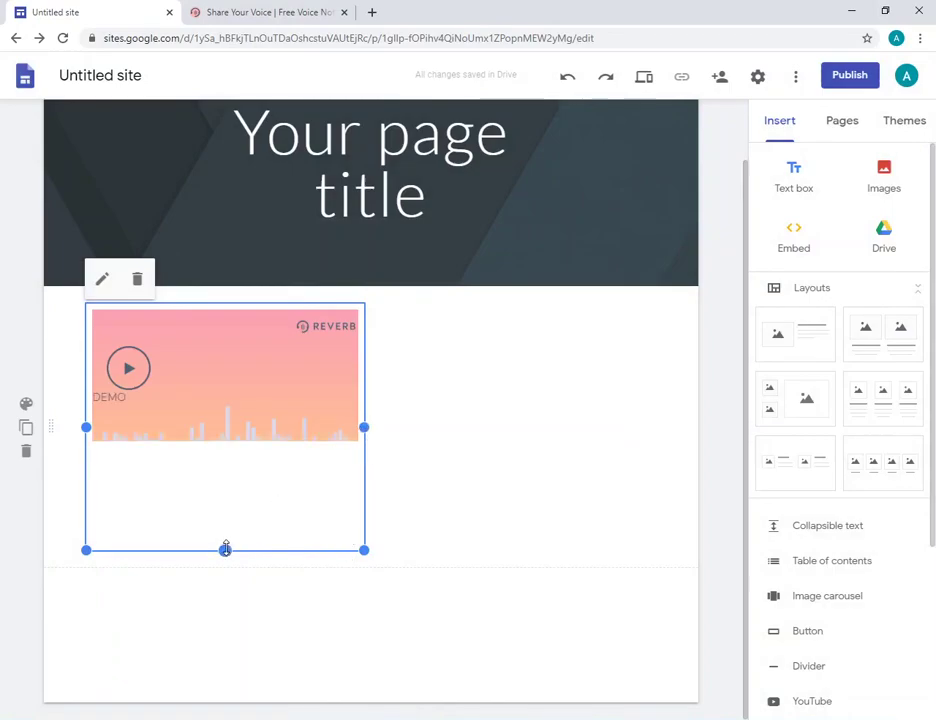
Shorten the embedded Reverb player to remove the empty space below it and widen it across the section.
{"action": "left_click_drag", "start_coordinate": [232, 542], "coordinate": [250, 452]}
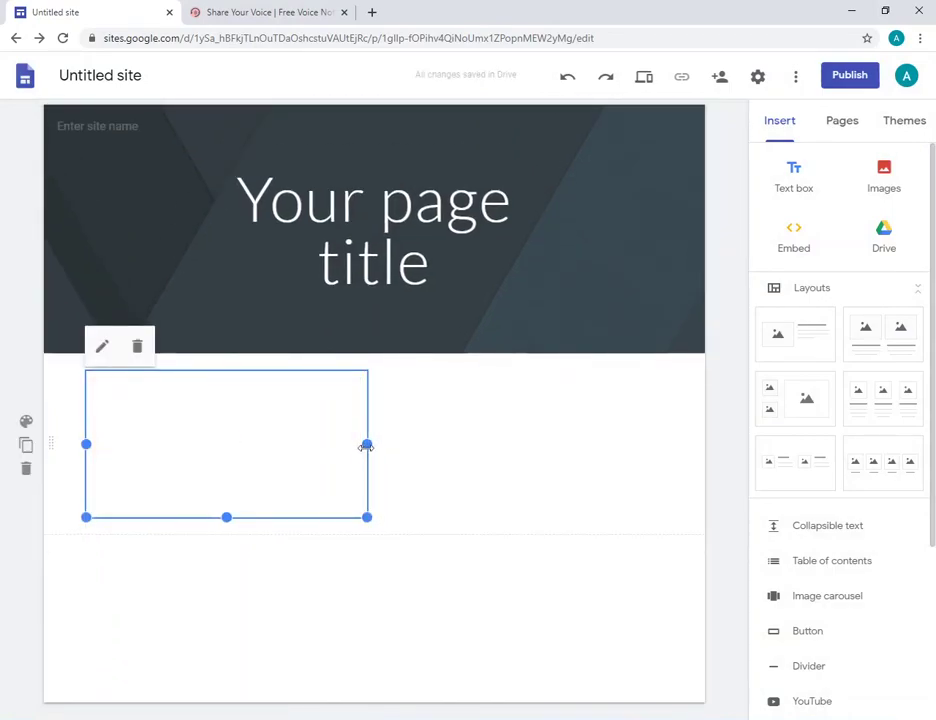
{"action": "left_click_drag", "start_coordinate": [366, 443], "coordinate": [465, 444]}
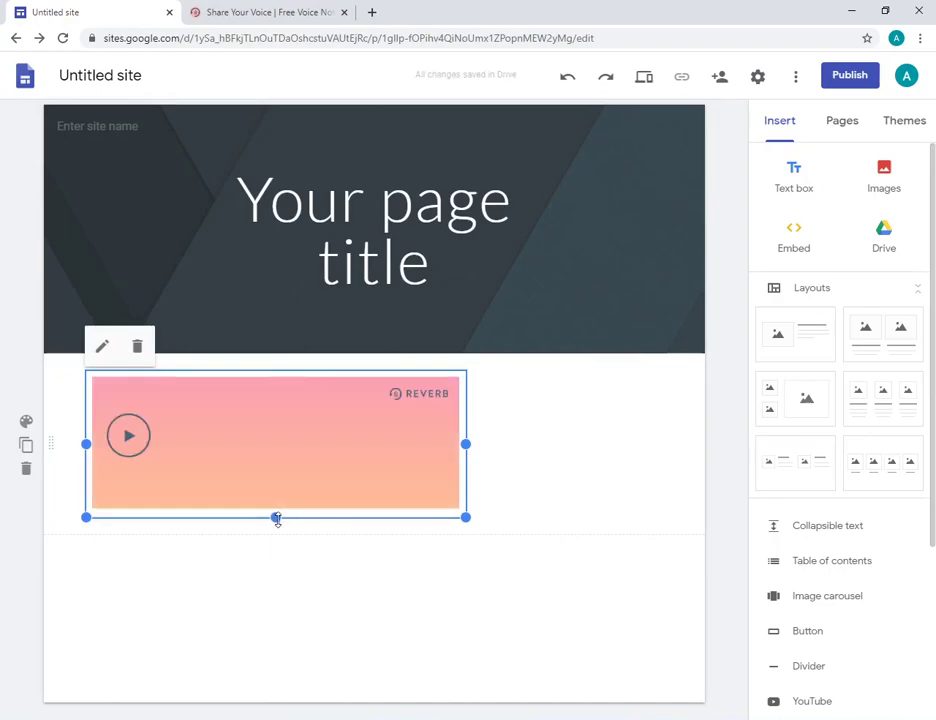
Preview the site and play part of the embedded demo voice note.
{"action": "left_click", "coordinate": [643, 80]}
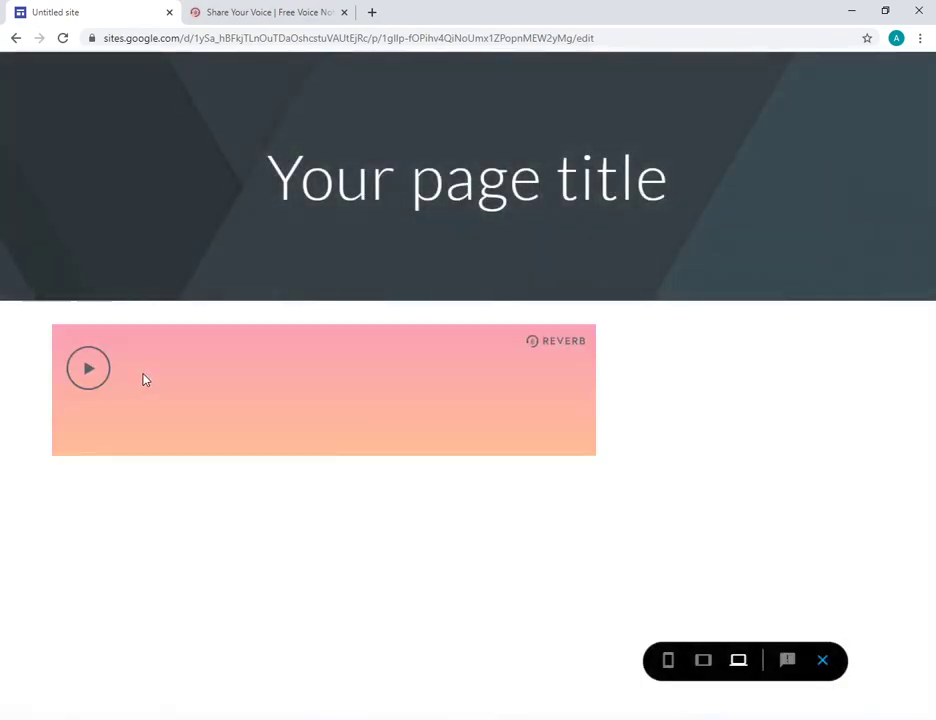
{"action": "left_click", "coordinate": [90, 380]}
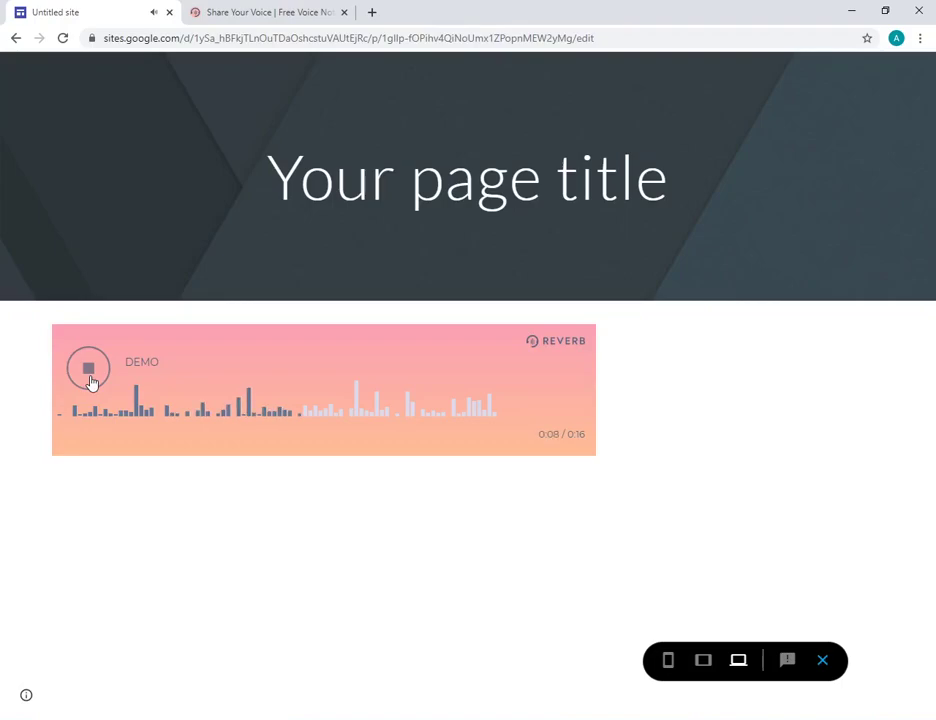
{"action": "left_click", "coordinate": [90, 382]}
Copy the demo note's share link from Reverb, then open it in a new tab of the site's browser window and play part of it.
{"action": "left_click", "coordinate": [849, 11]}
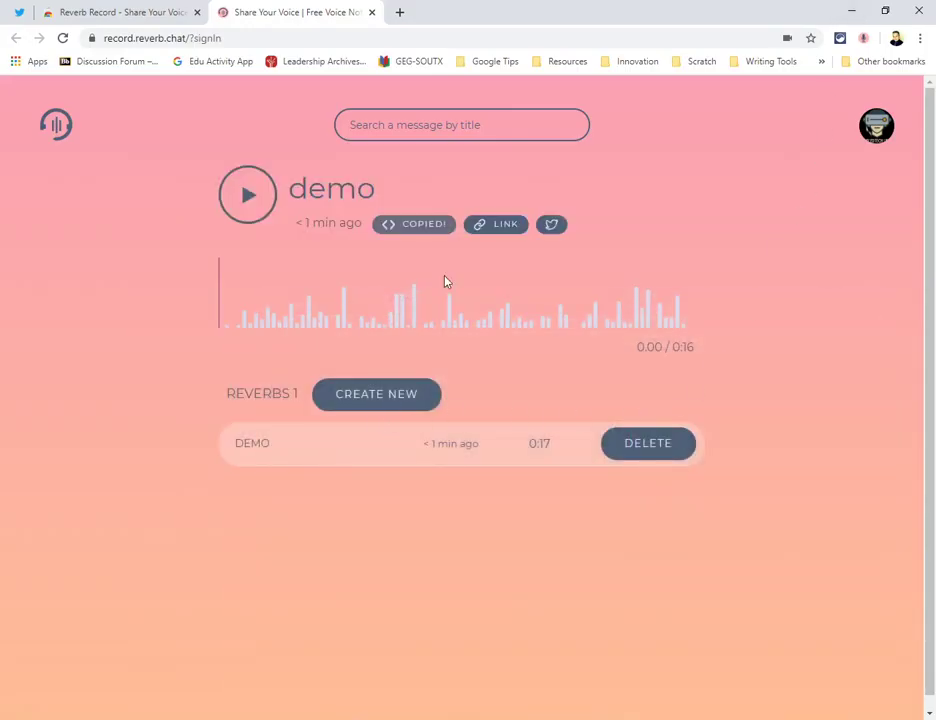
{"action": "left_click", "coordinate": [509, 226]}
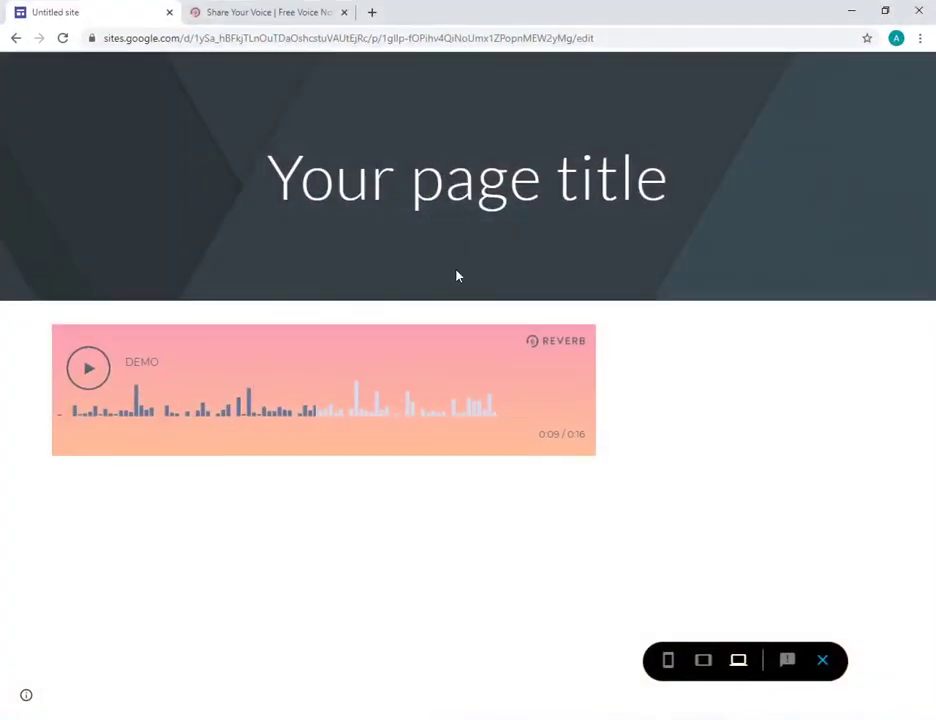
{"action": "left_click", "coordinate": [372, 12]}
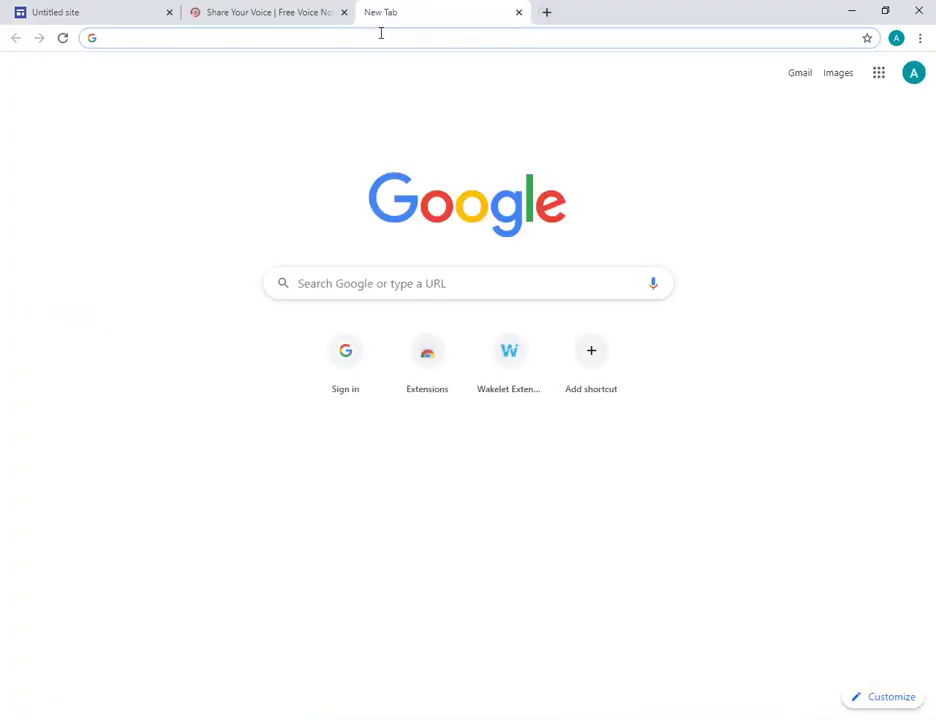
{"action": "key", "text": "ctrl+v"}
{"action": "key", "text": "Return"}
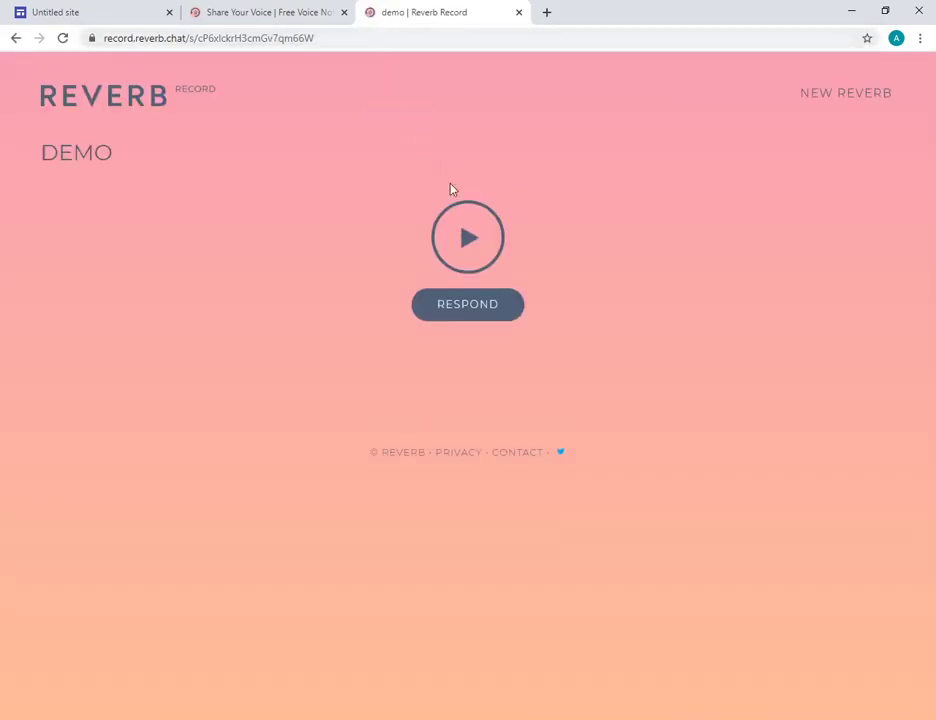
{"action": "left_click", "coordinate": [476, 259]}
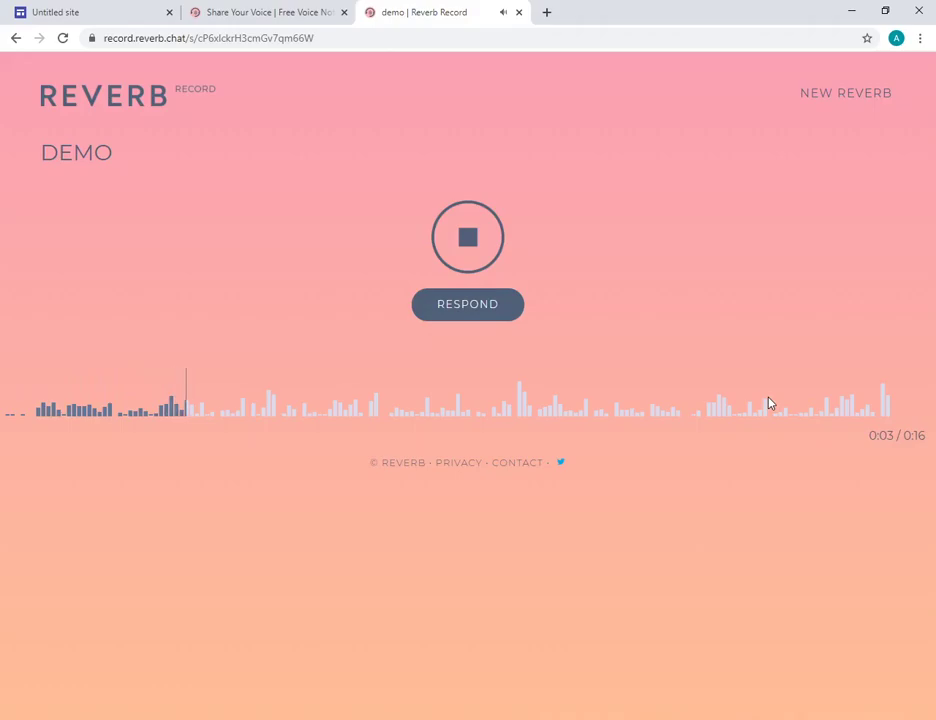
{"action": "left_click", "coordinate": [490, 250]}
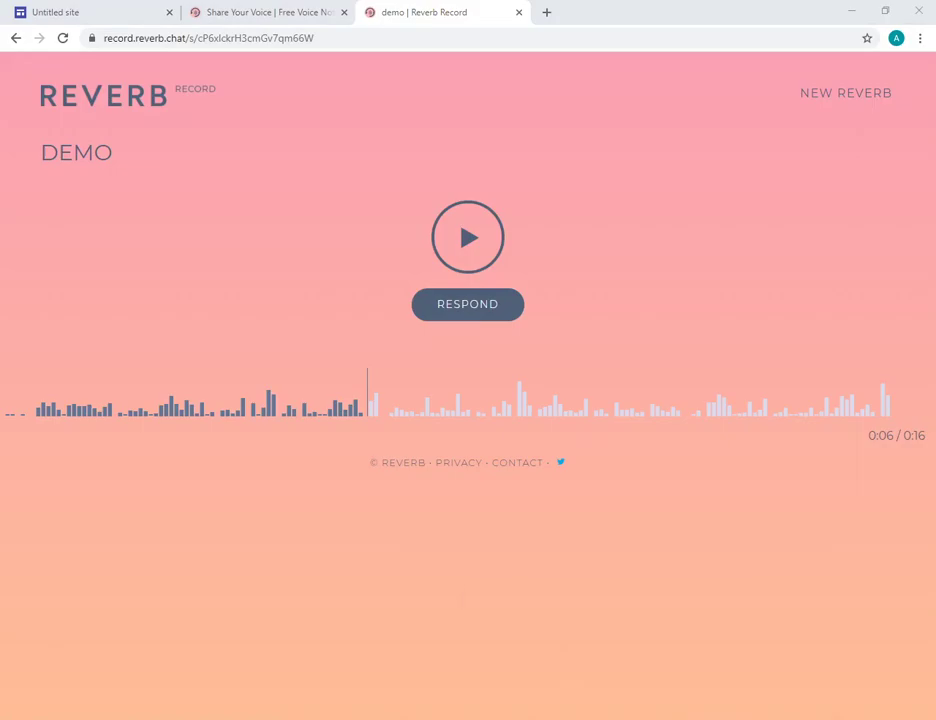
Return to the Reverb recordings page and share the demo voice note on Twitter.
{"action": "left_click", "coordinate": [621, 719]}
{"action": "left_click", "coordinate": [588, 684]}
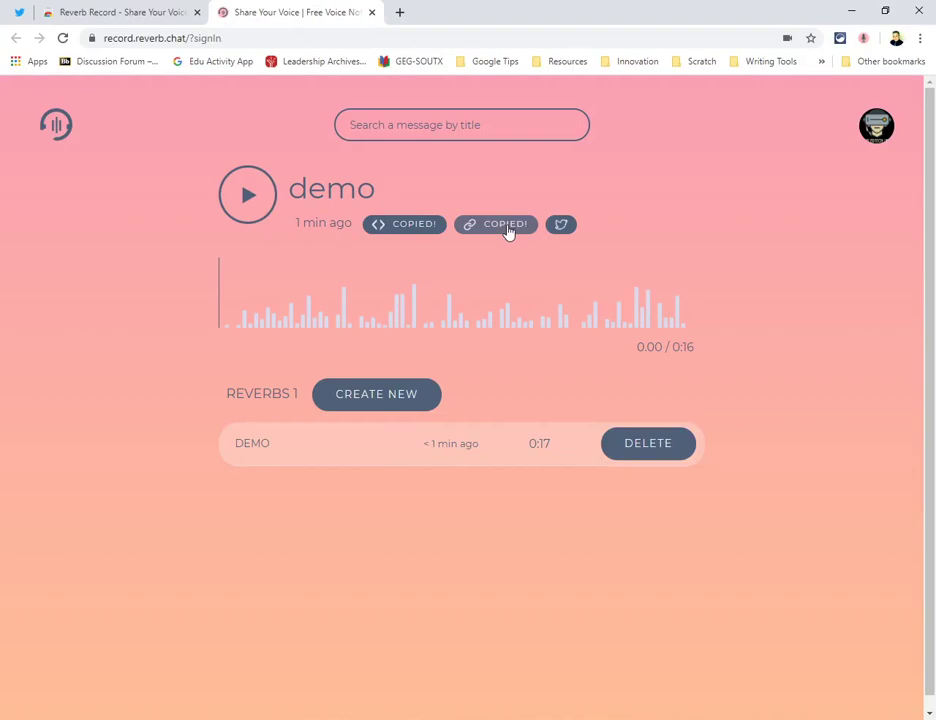
{"action": "left_click", "coordinate": [561, 224]}
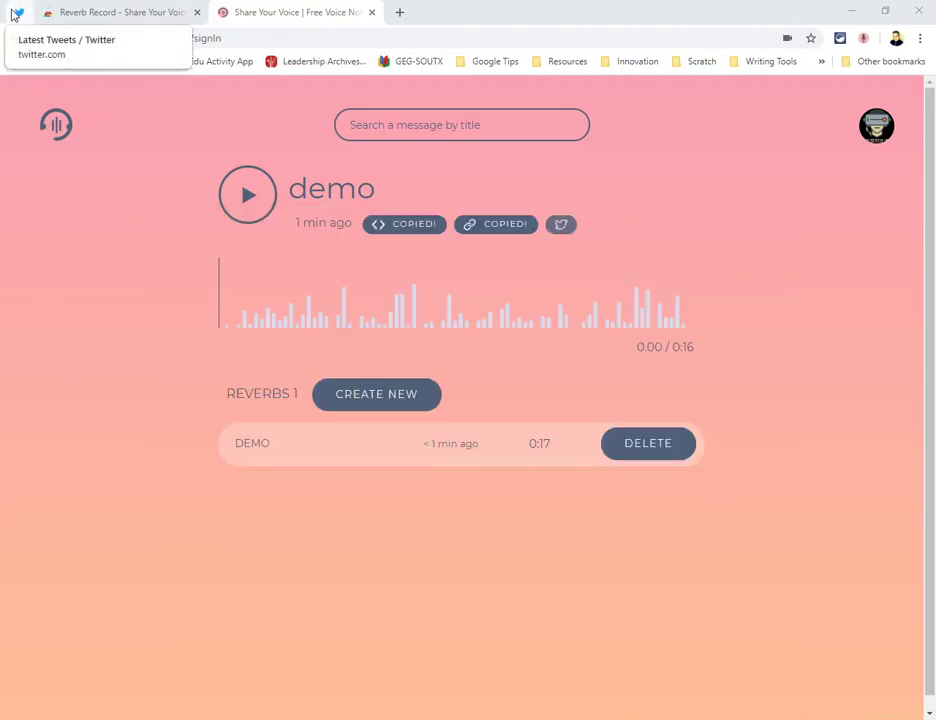
Switch to Twitter, play part of the demo voice note in the profile's newest tweet, and return to the Reverb page.
{"action": "left_click", "coordinate": [12, 14]}
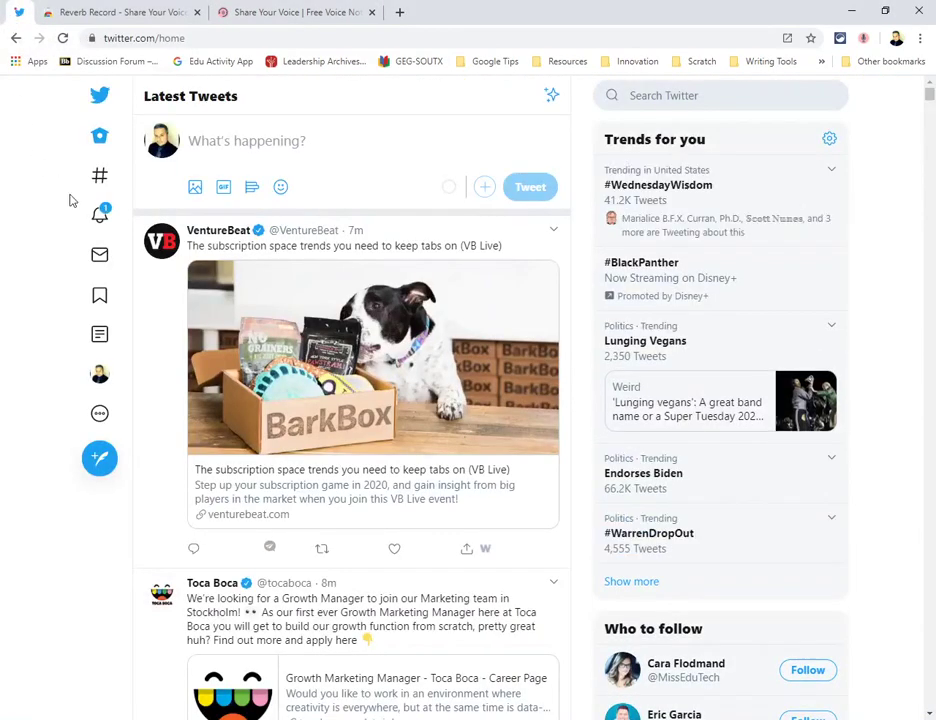
{"action": "left_click", "coordinate": [101, 376]}
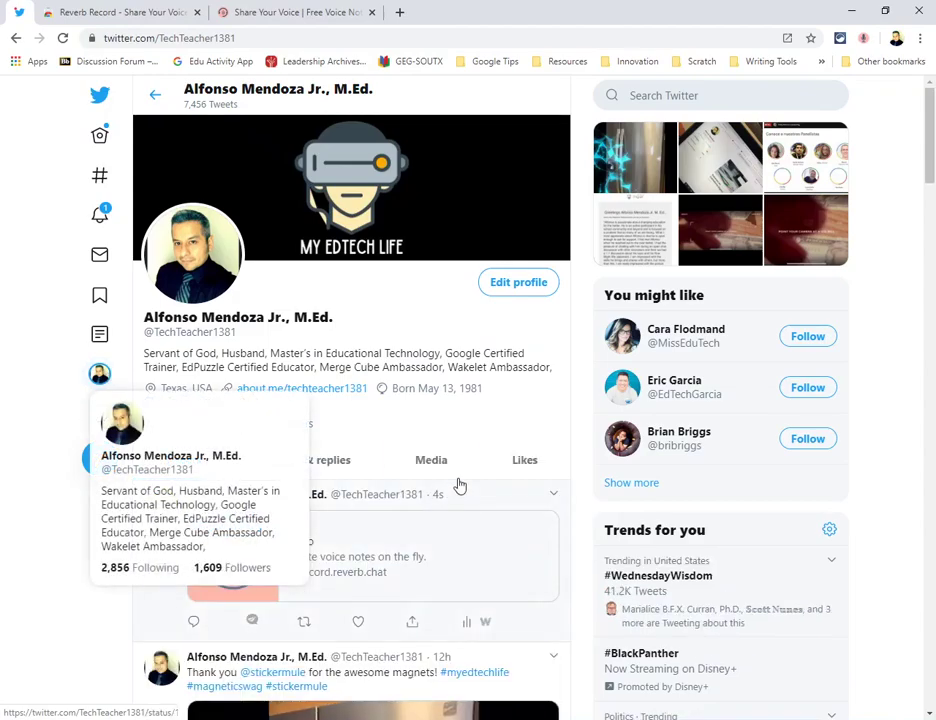
{"action": "left_click", "coordinate": [236, 560]}
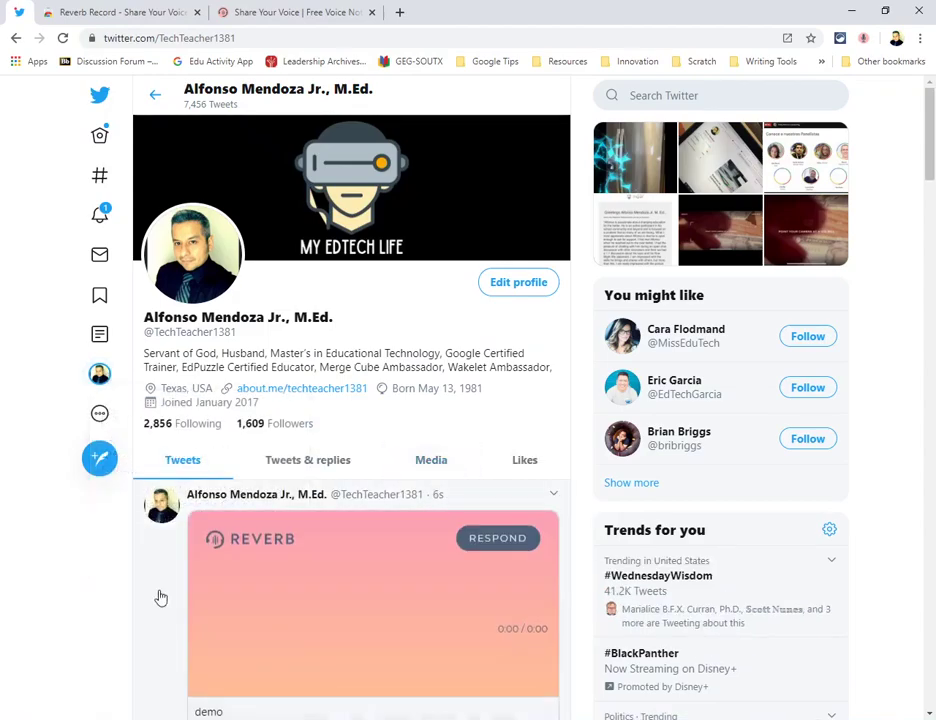
{"action": "scroll", "coordinate": [157, 600], "scroll_direction": "down", "scroll_amount": 2}
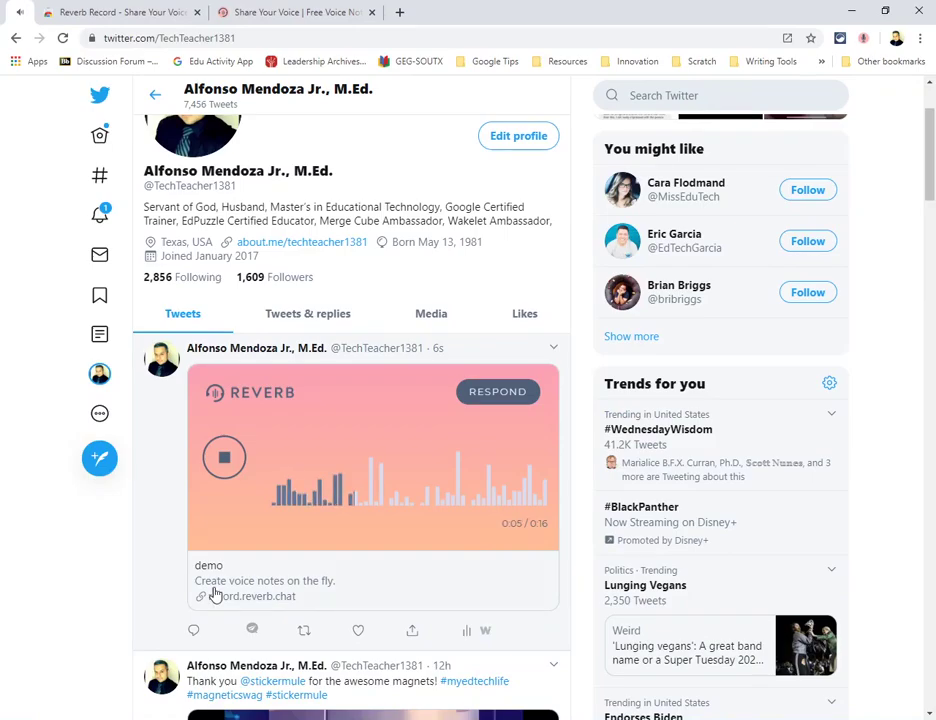
{"action": "left_click", "coordinate": [223, 467]}
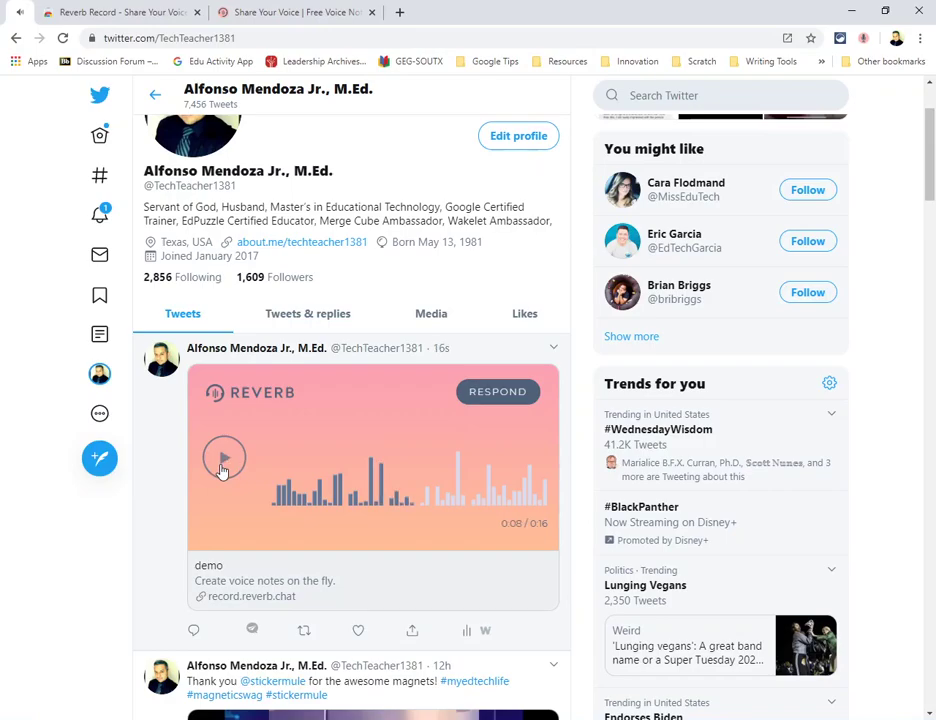
{"action": "scroll", "coordinate": [566, 485], "scroll_direction": "up", "scroll_amount": 3}
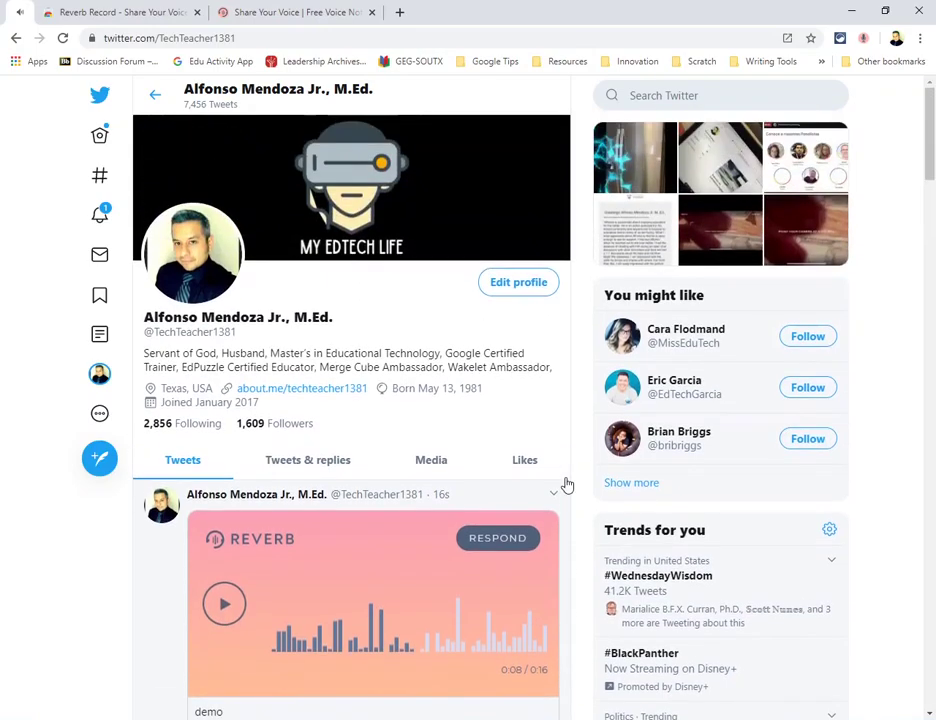
{"action": "left_click", "coordinate": [242, 10]}
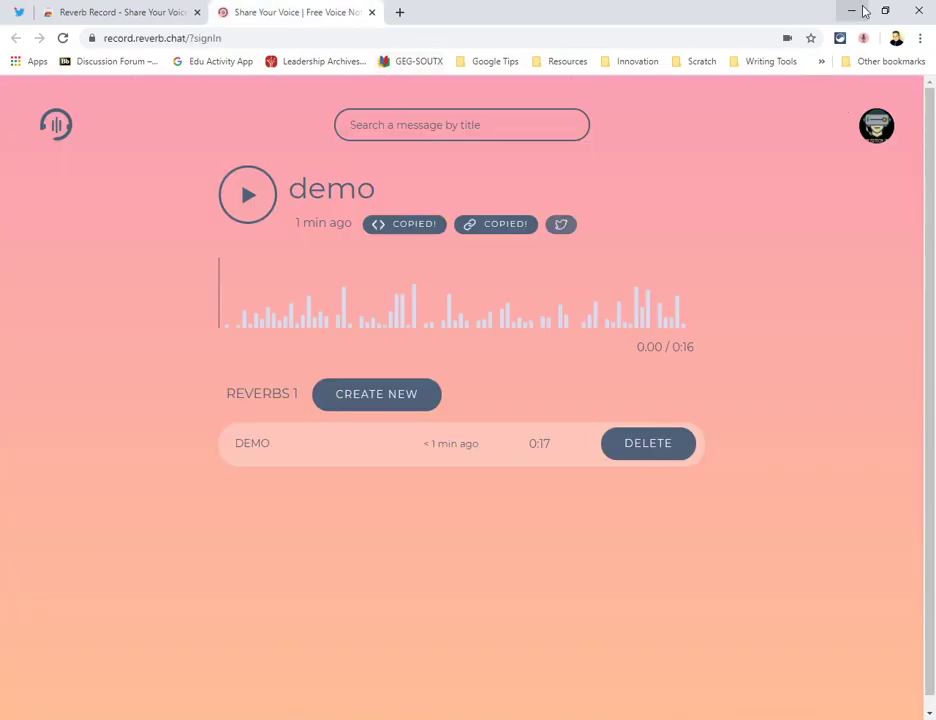